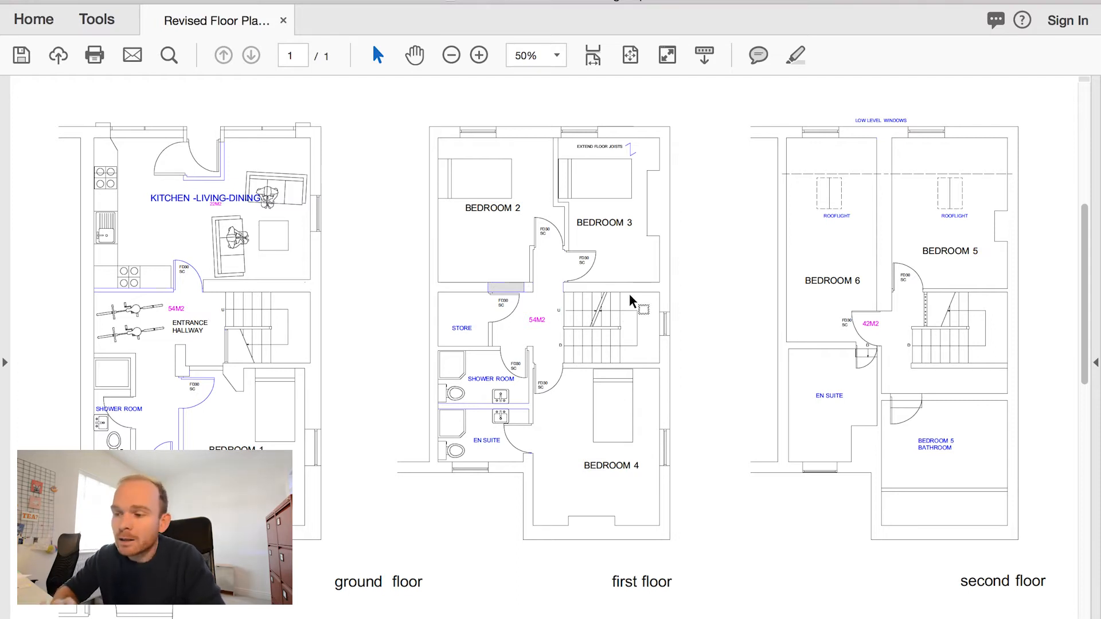
Open the Measure tools for the floor plan PDF.
click(250, 2)
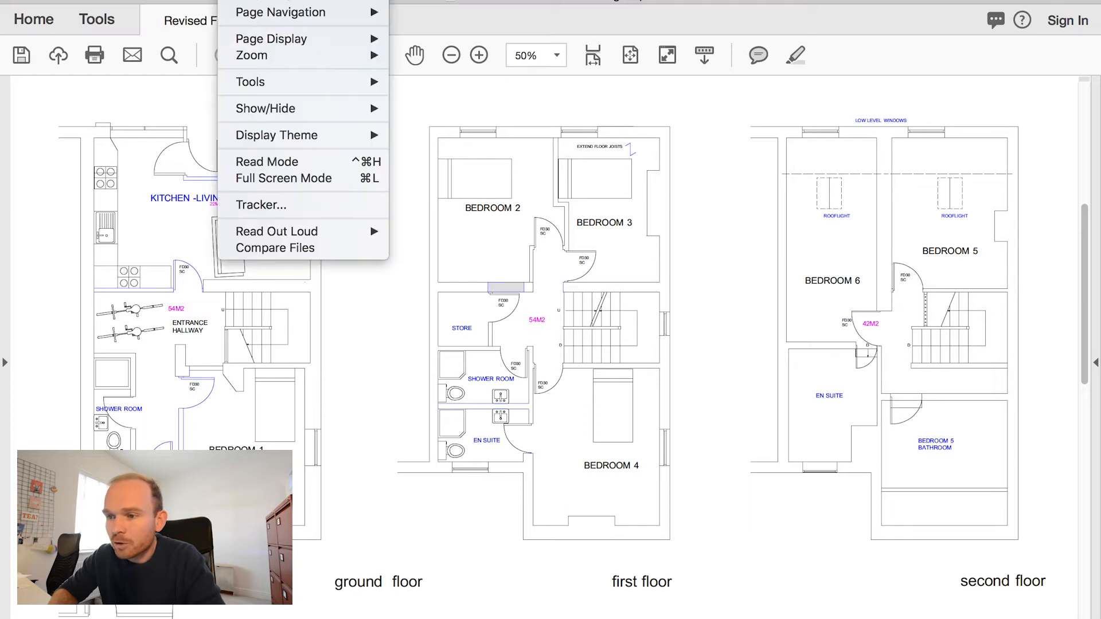
mouse_move(290, 81)
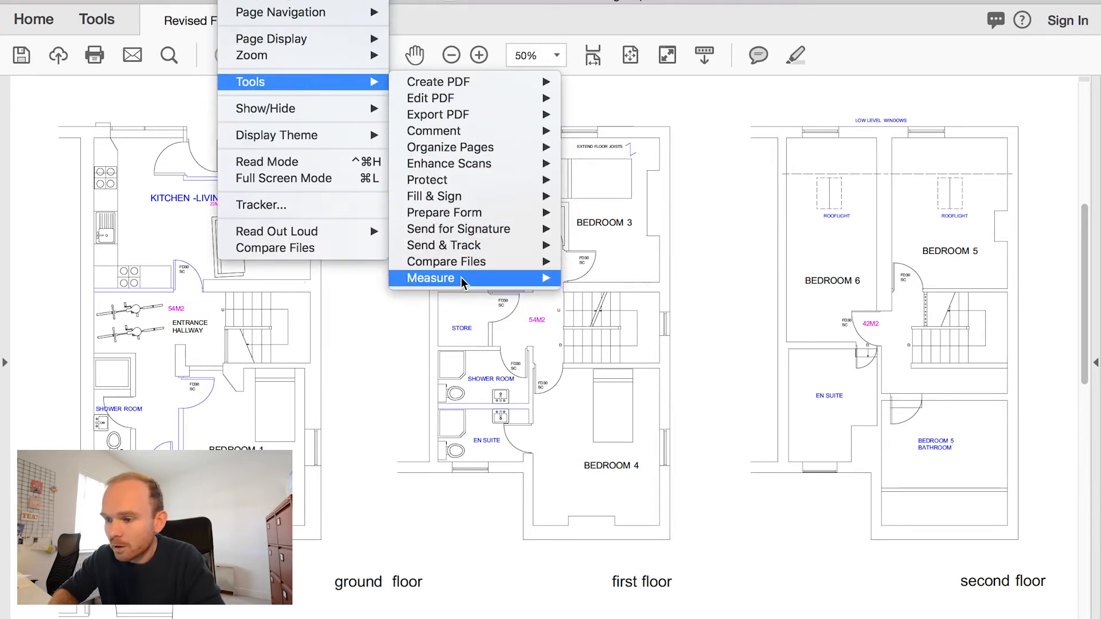
mouse_move(461, 280)
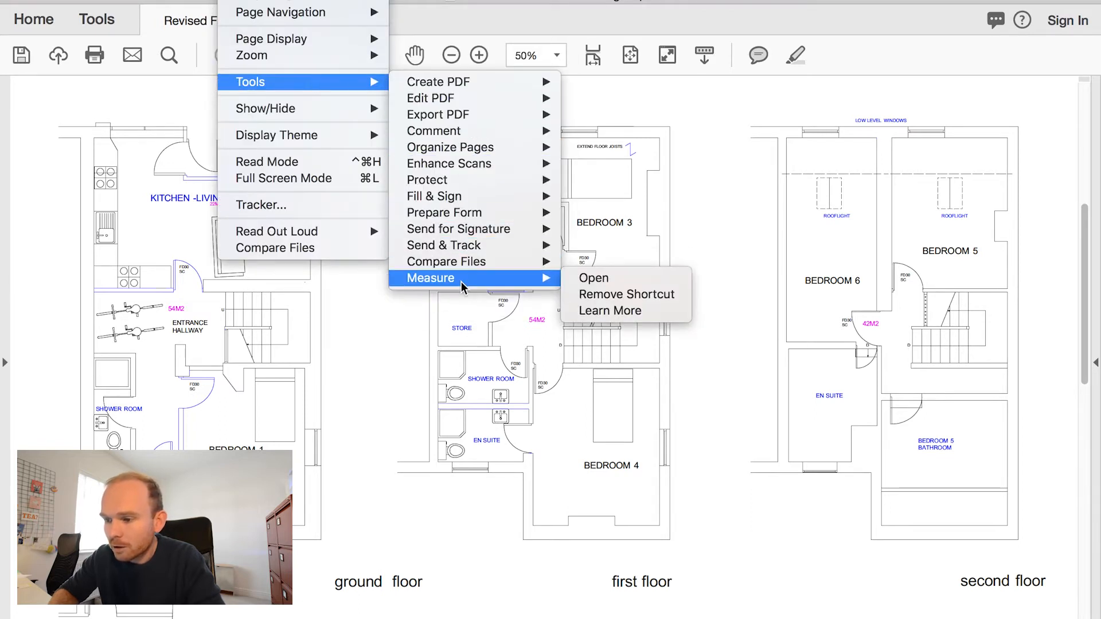
click(611, 283)
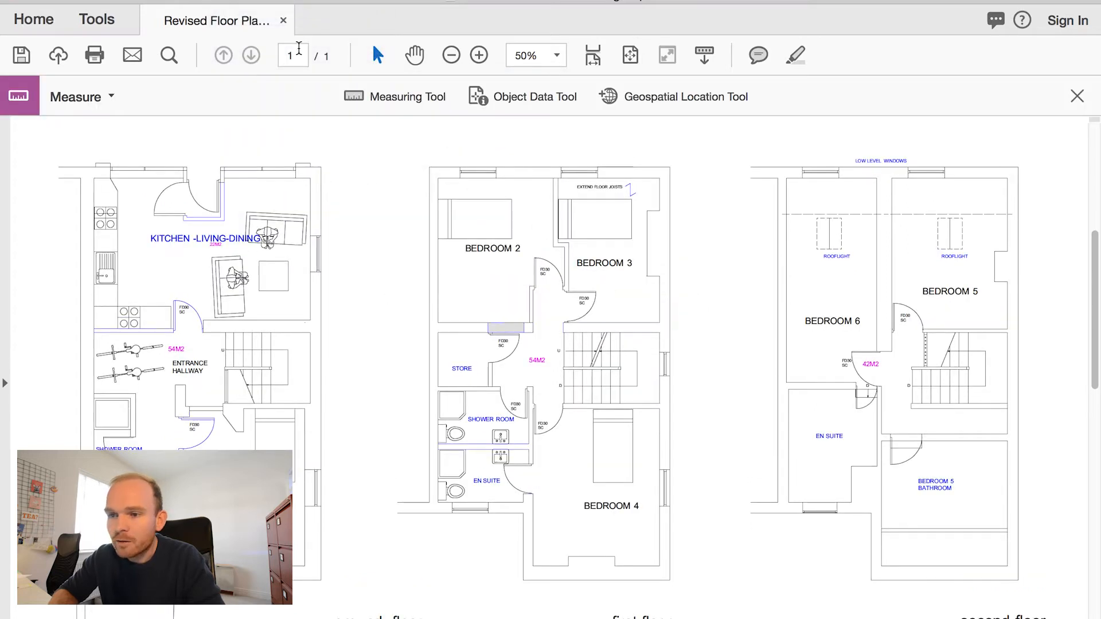
Look through the tools overview for the Measure tool and return to the floor plan document.
click(97, 22)
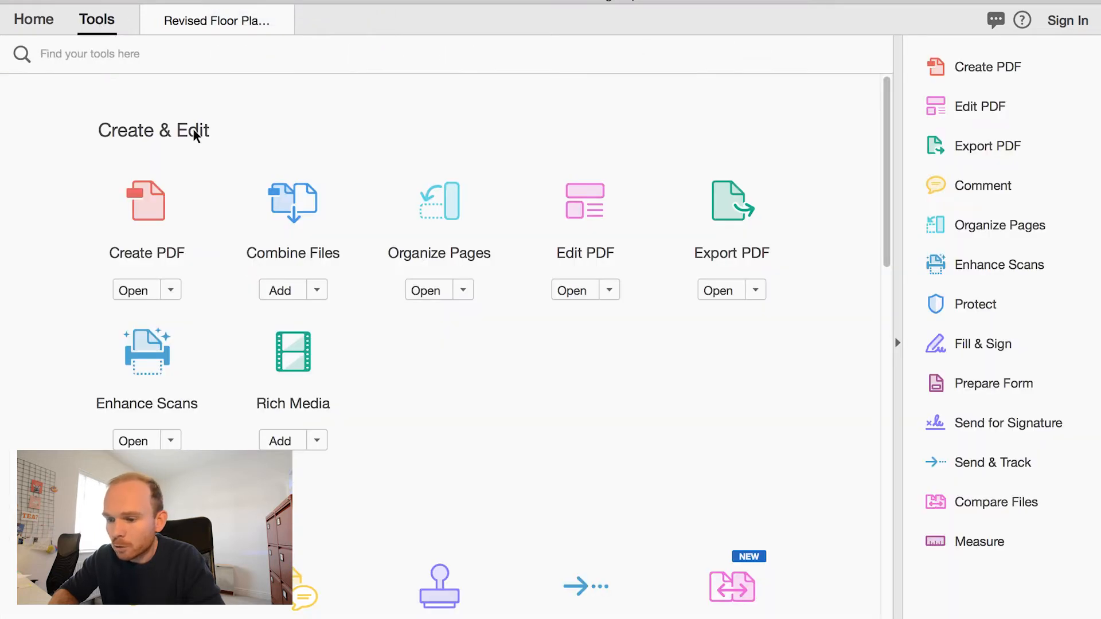
scroll(258, 364, down, 5)
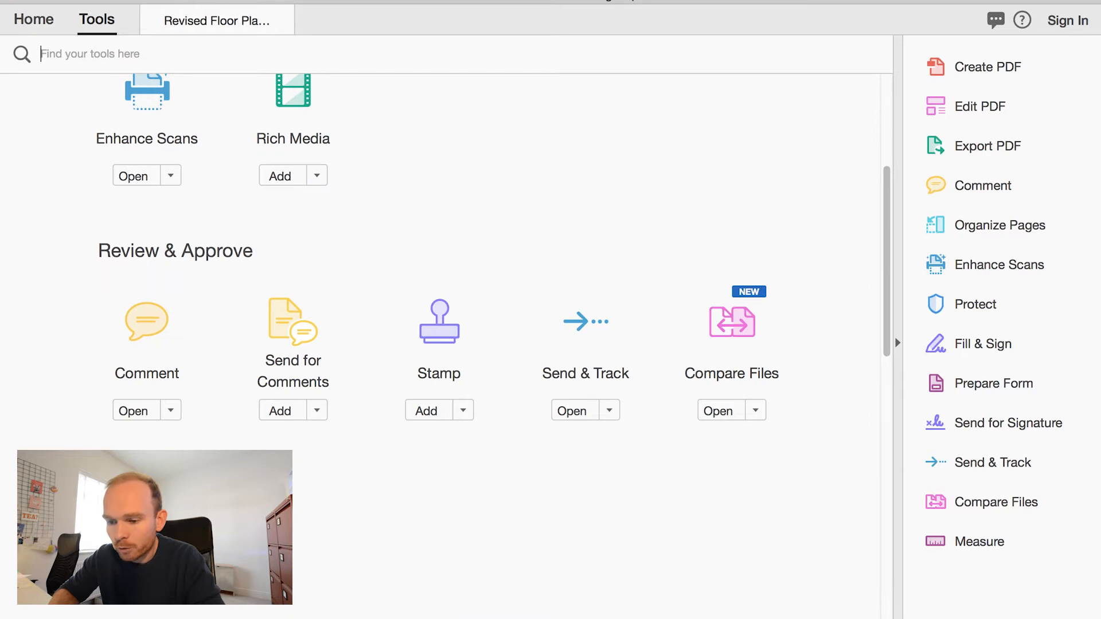
click(170, 570)
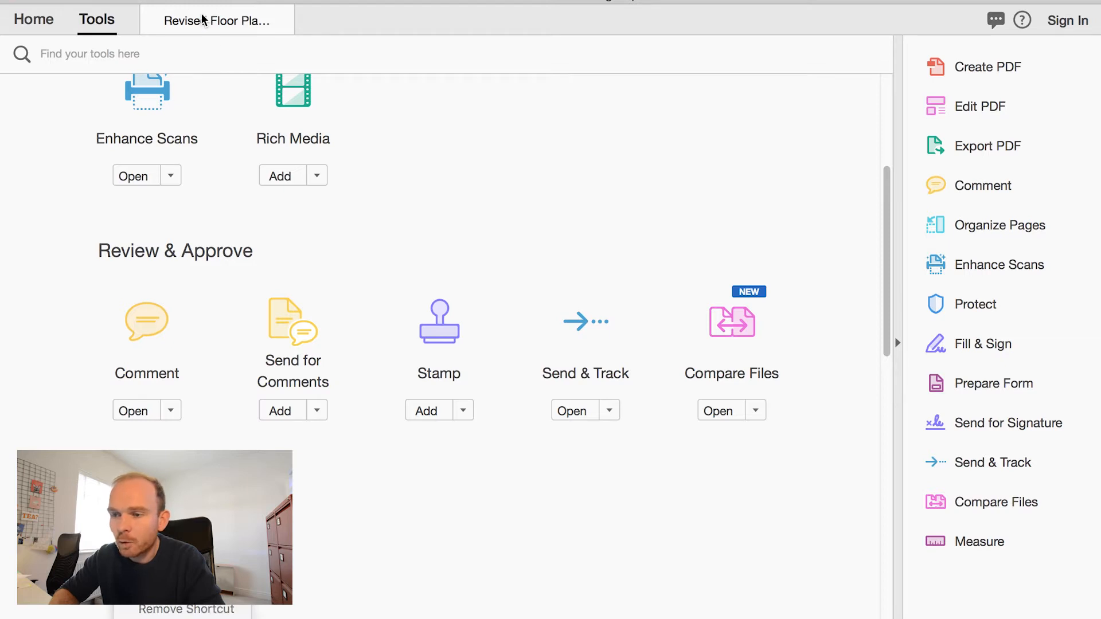
click(221, 22)
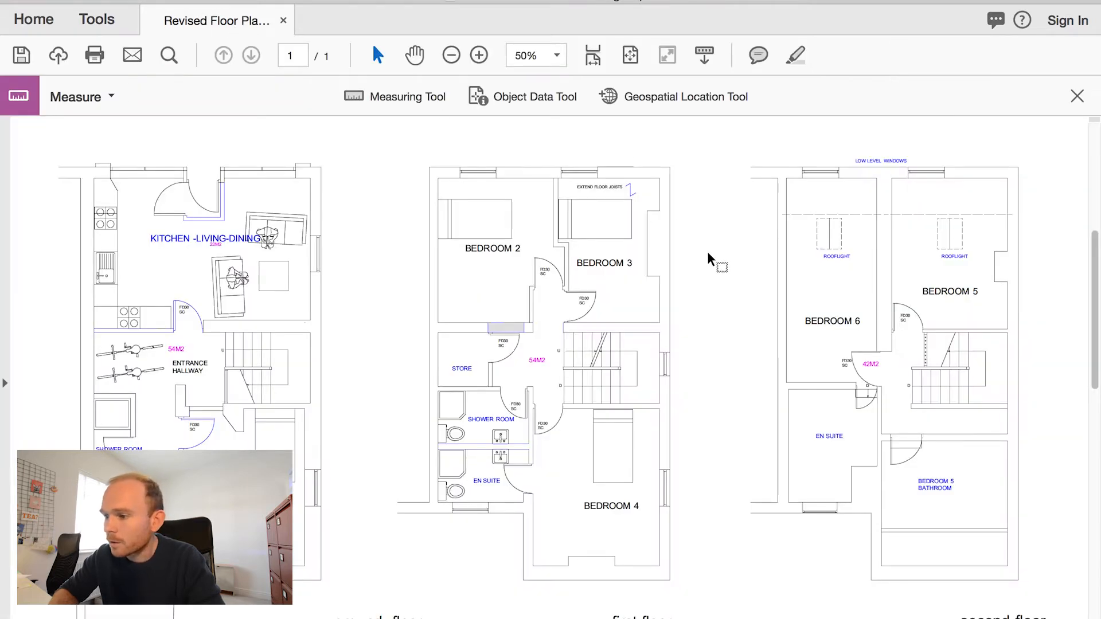
Activate the Measuring Tool and shift its snap and measurement options and the distance read-out further towards the page edges.
click(405, 98)
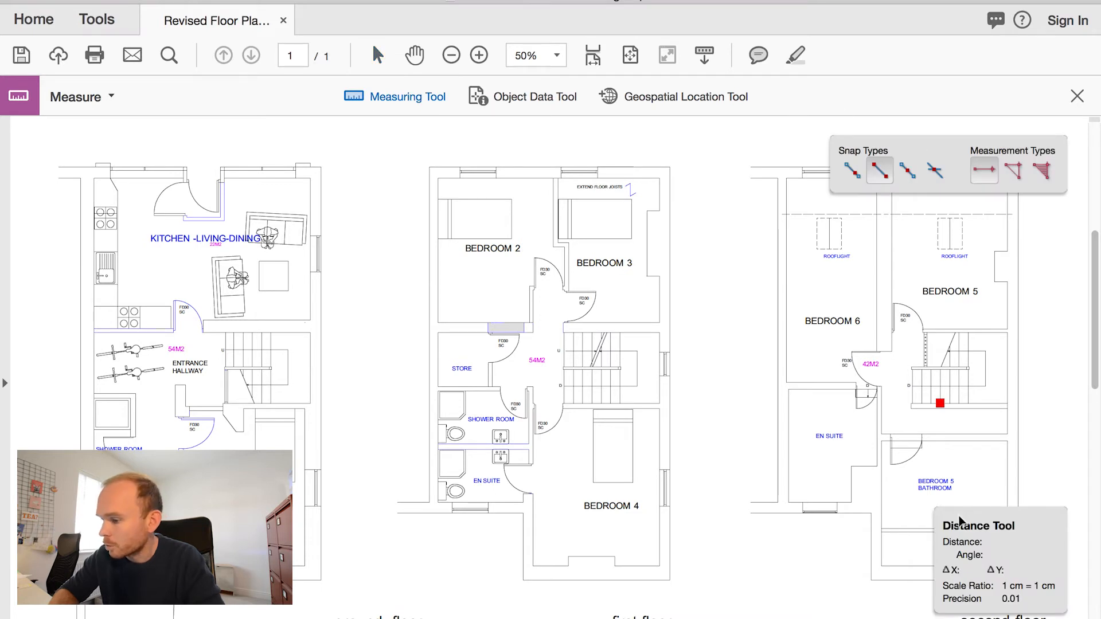
drag(957, 154, 965, 136)
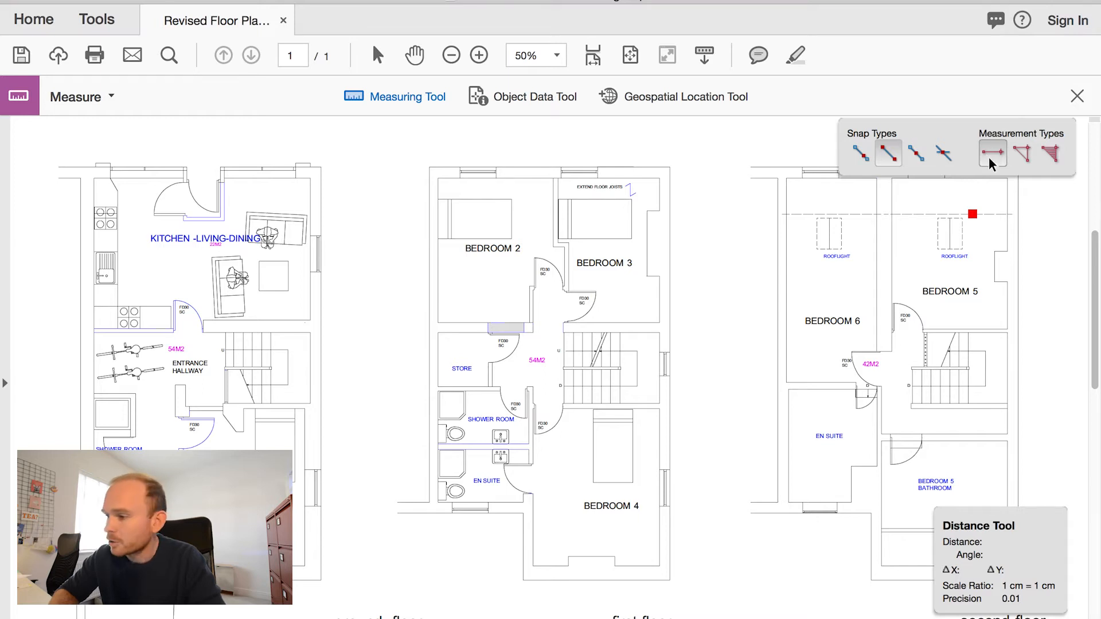
drag(1027, 523, 1044, 540)
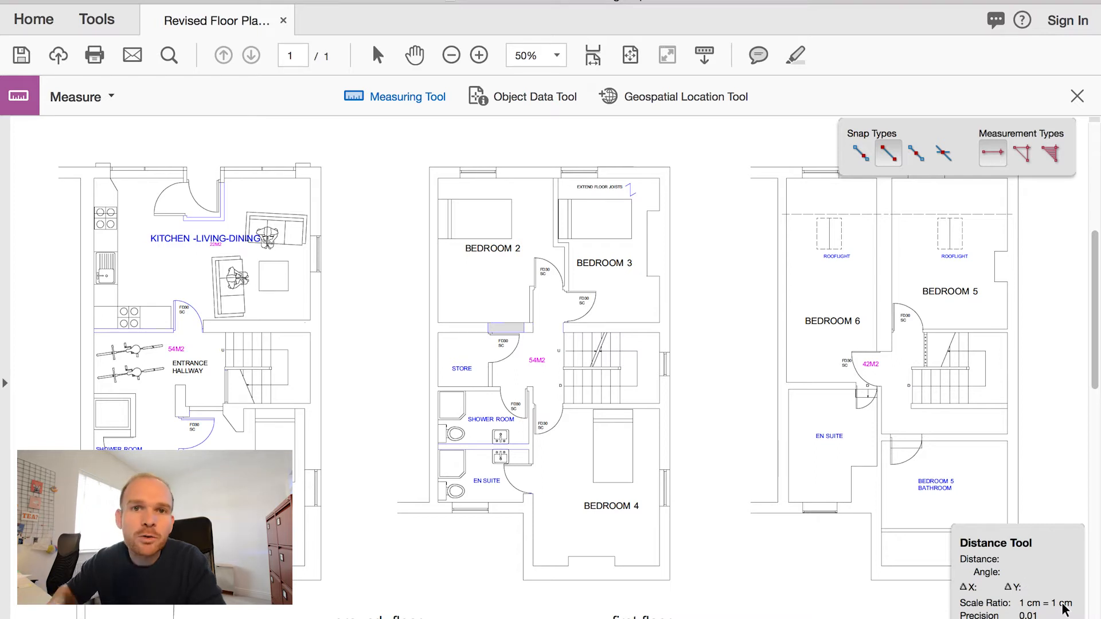
Check the drawing scale in the title block of the sheet and return to the floor plans.
scroll(643, 396, down, 10)
scroll(643, 395, right, 6)
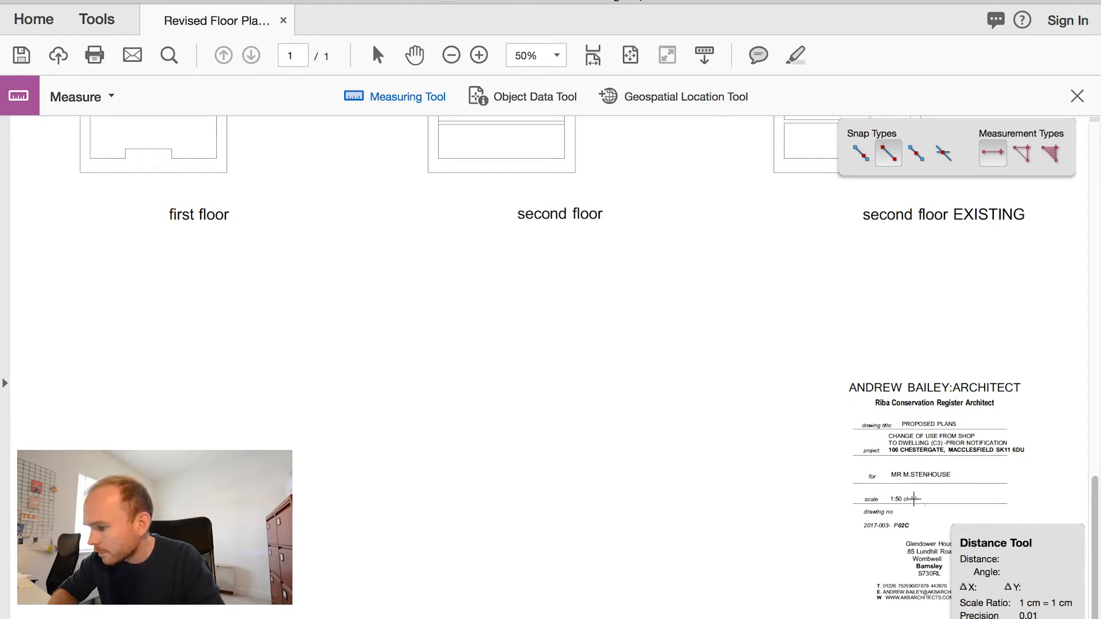
scroll(617, 396, left, 5)
scroll(617, 397, up, 1)
scroll(617, 397, up, 8)
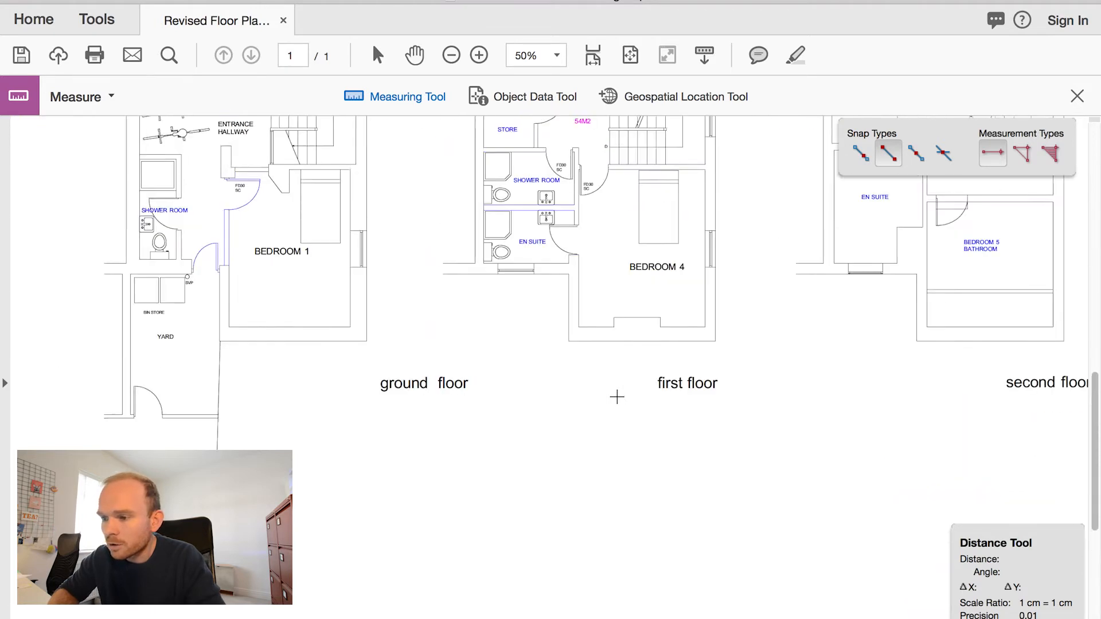
scroll(616, 396, down, 1)
scroll(617, 395, right, 1)
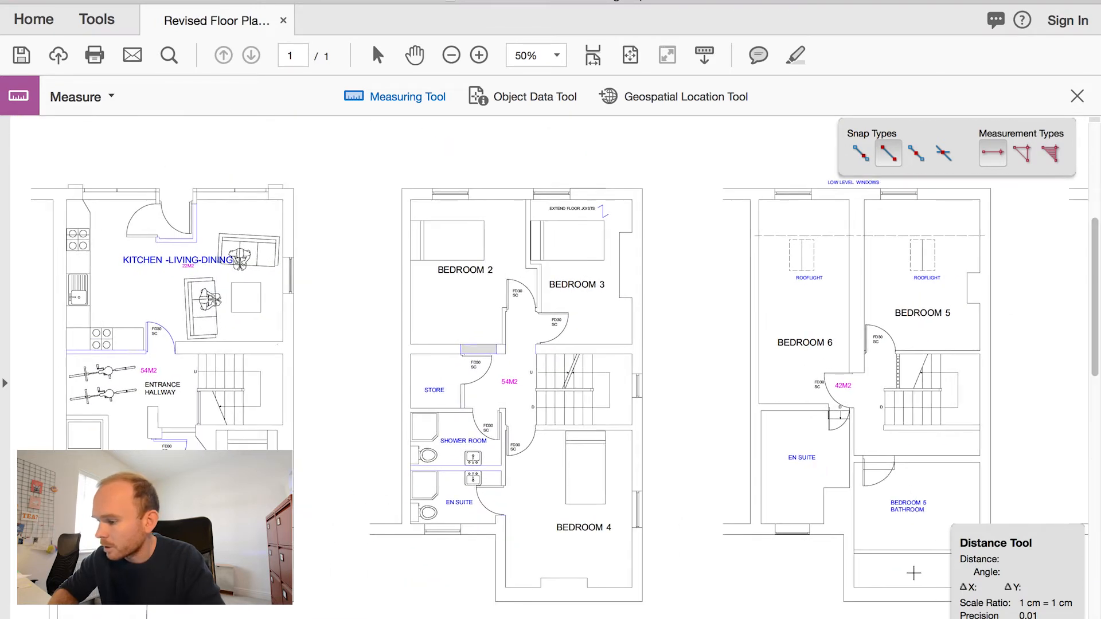
Set the measurement scale ratio to 1 cm = 50 cm.
right_click(670, 343)
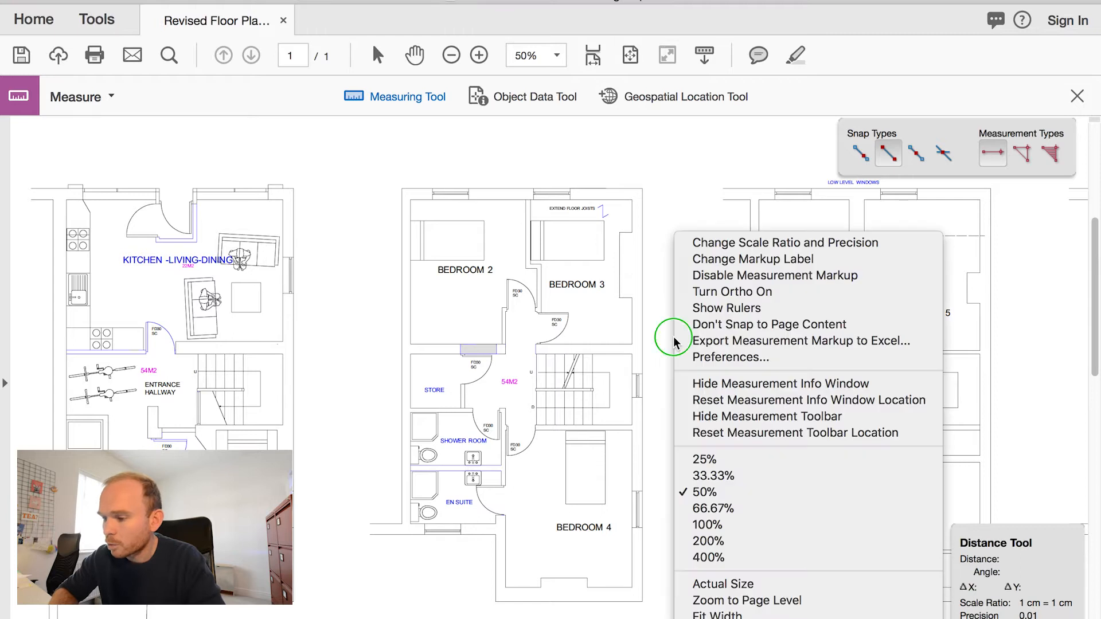
click(781, 247)
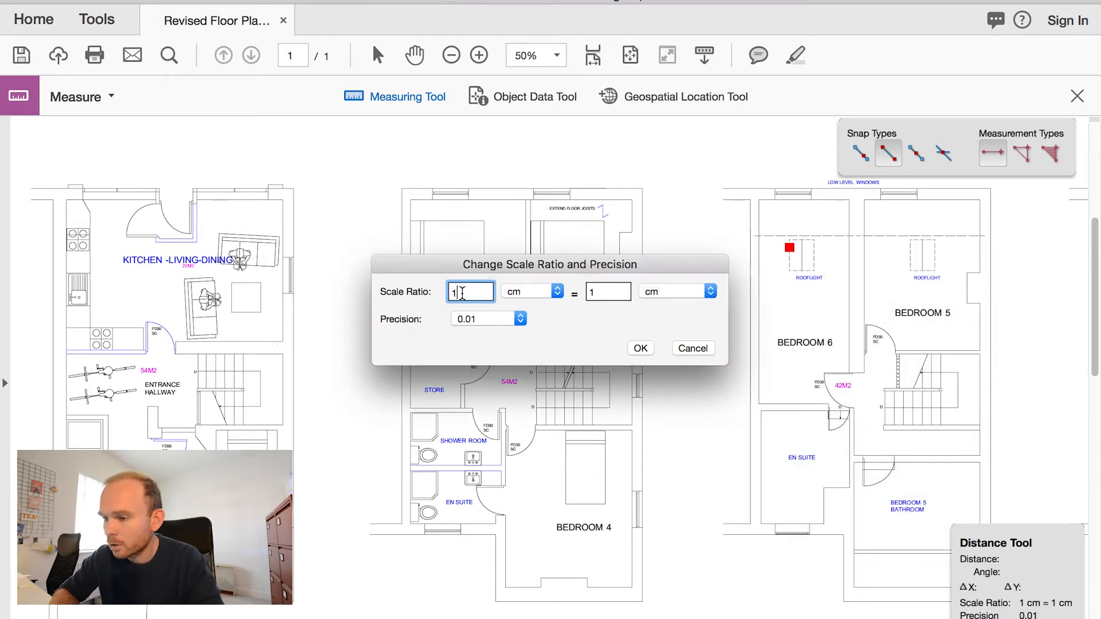
click(591, 293)
key(BackSpace)
text(50)
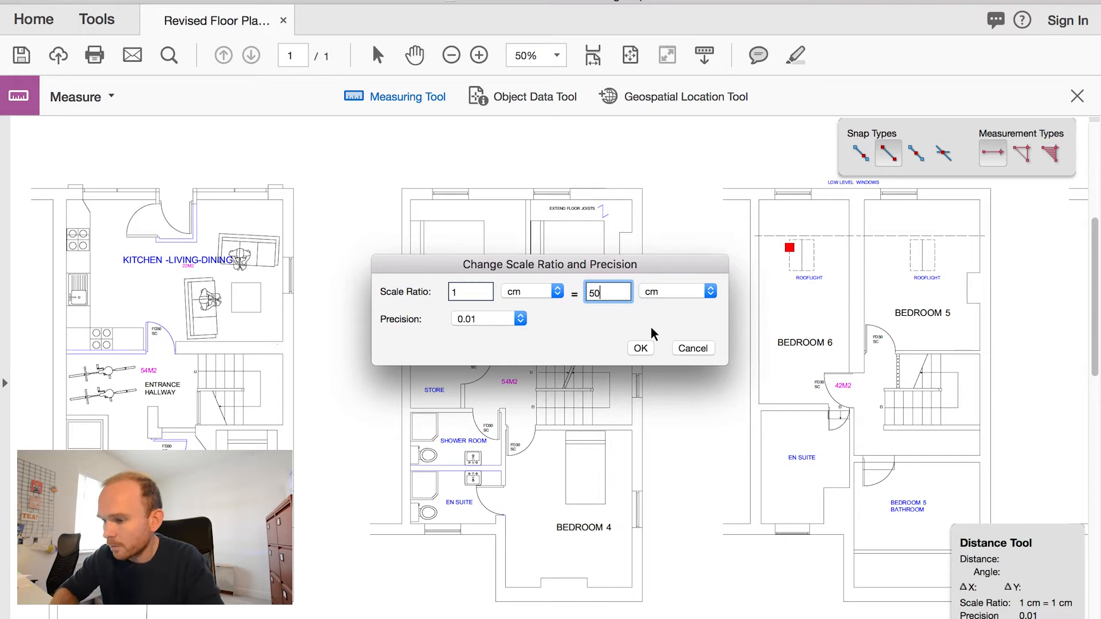
click(644, 345)
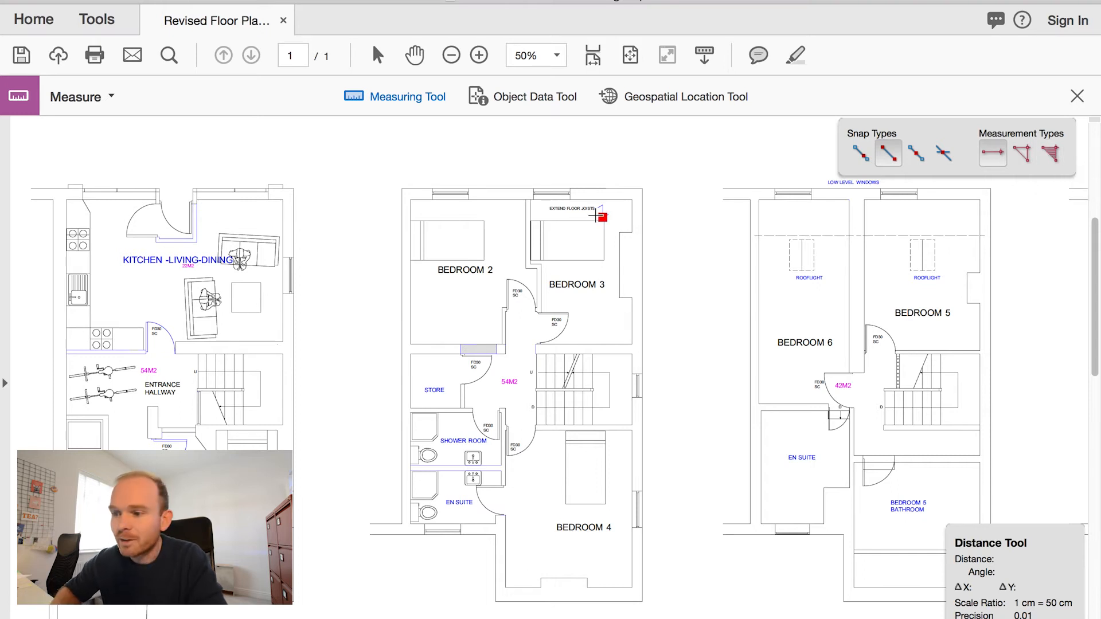
Measure the upper wall of the ground-floor kitchen-living-dining room, from the entrance recess to the upper-right corner.
scroll(476, 269, down, 2)
scroll(476, 269, left, 1)
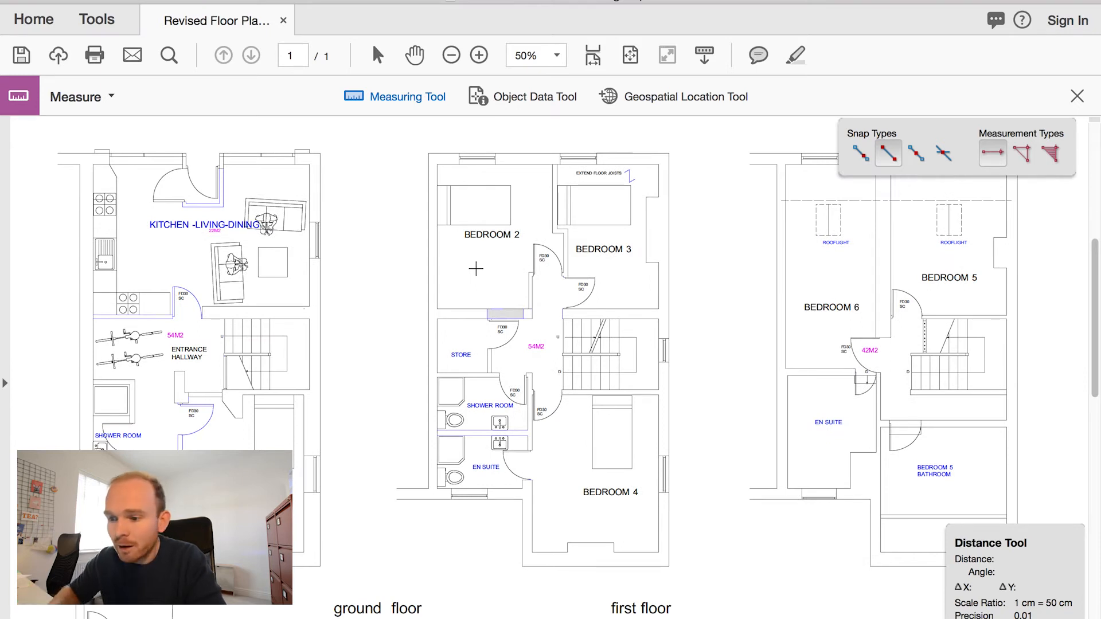
scroll(476, 269, down, 2)
scroll(476, 268, left, 1)
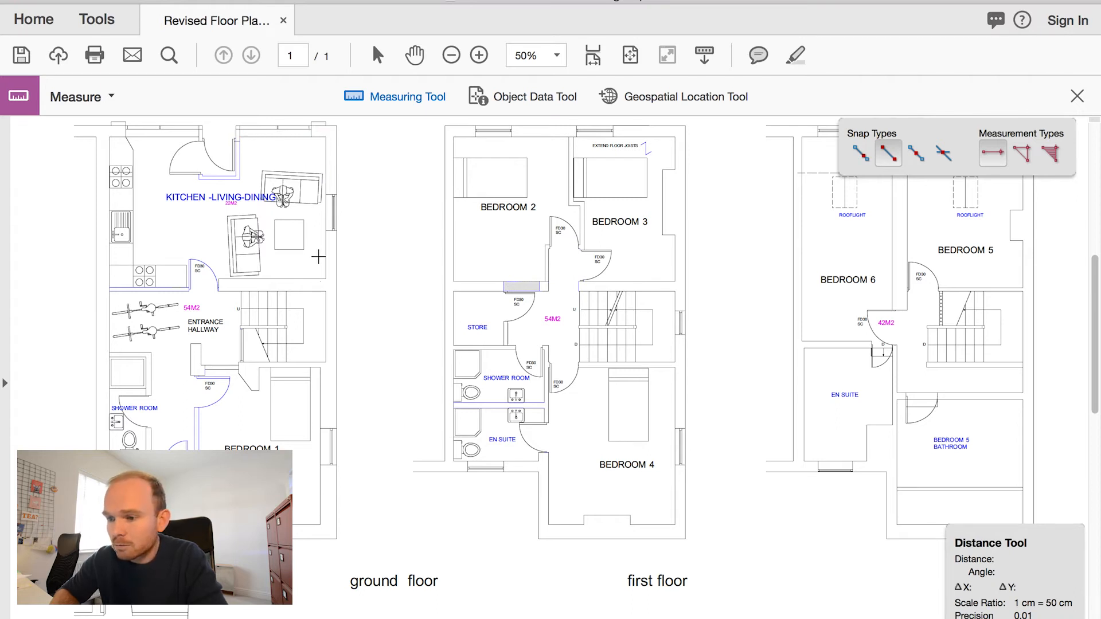
click(242, 128)
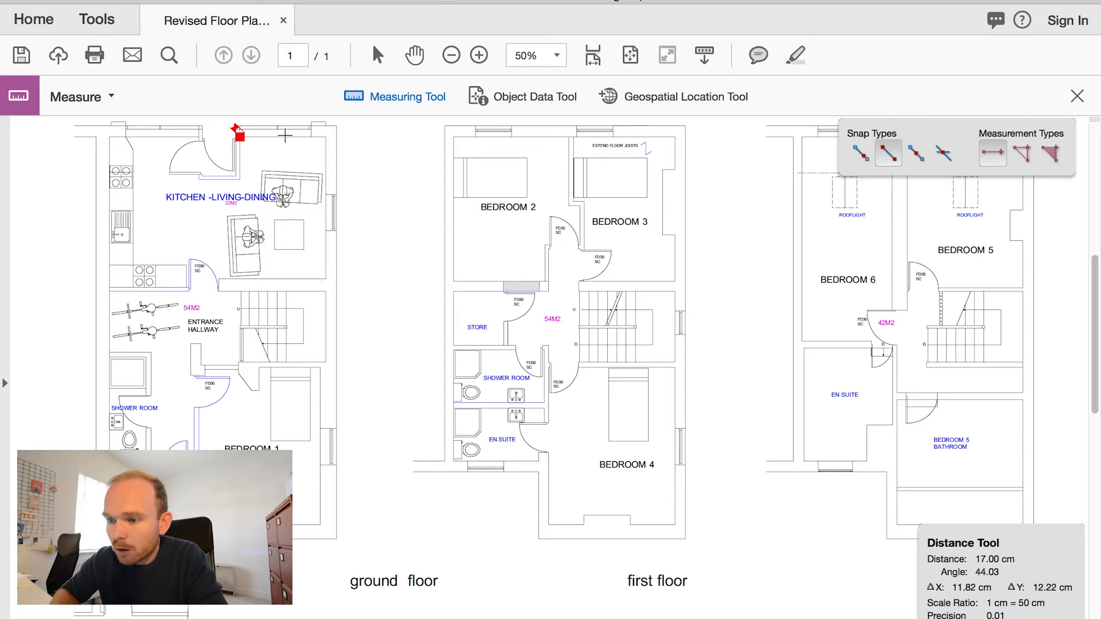
click(324, 136)
mouse_move(275, 150)
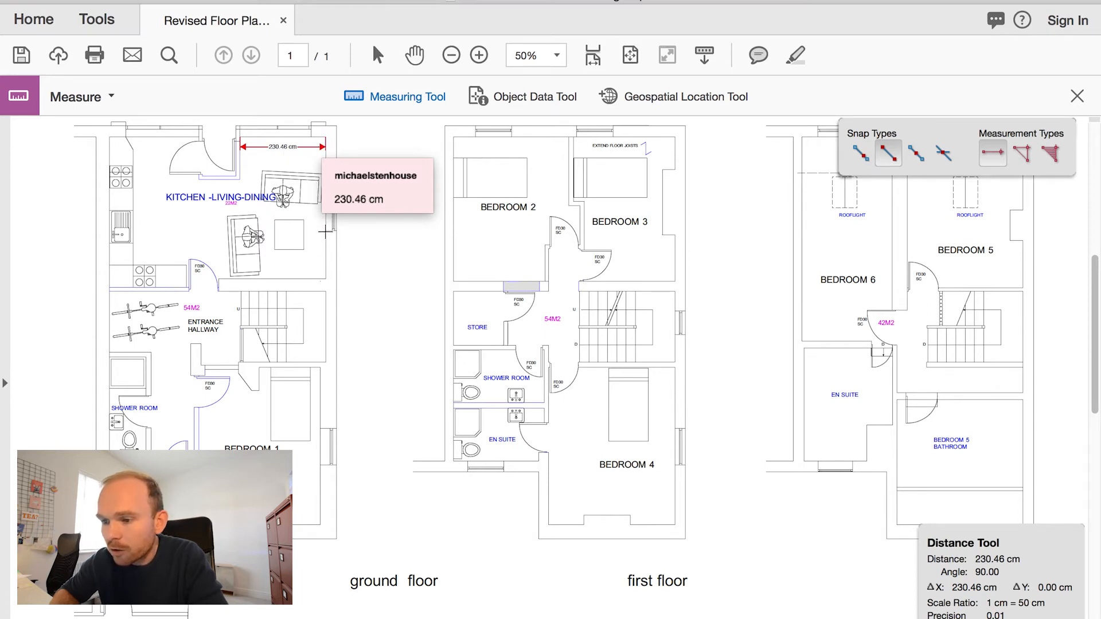
Measure the right-hand wall of the kitchen-living-dining room from its lower corner to its upper corner, placing the dimension outside the wall.
click(326, 279)
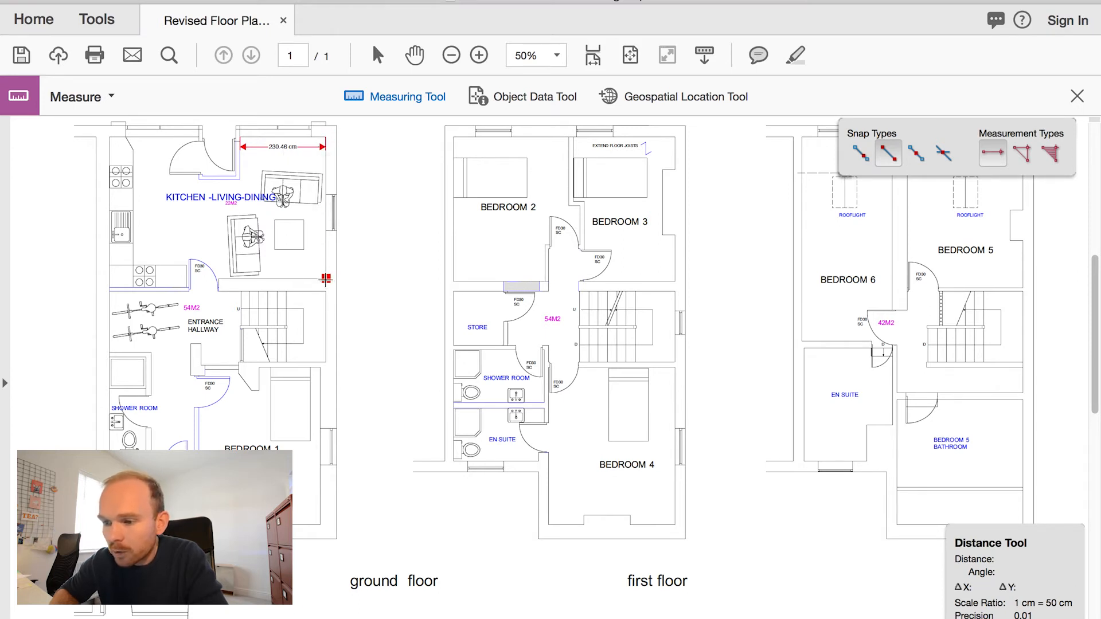
click(325, 136)
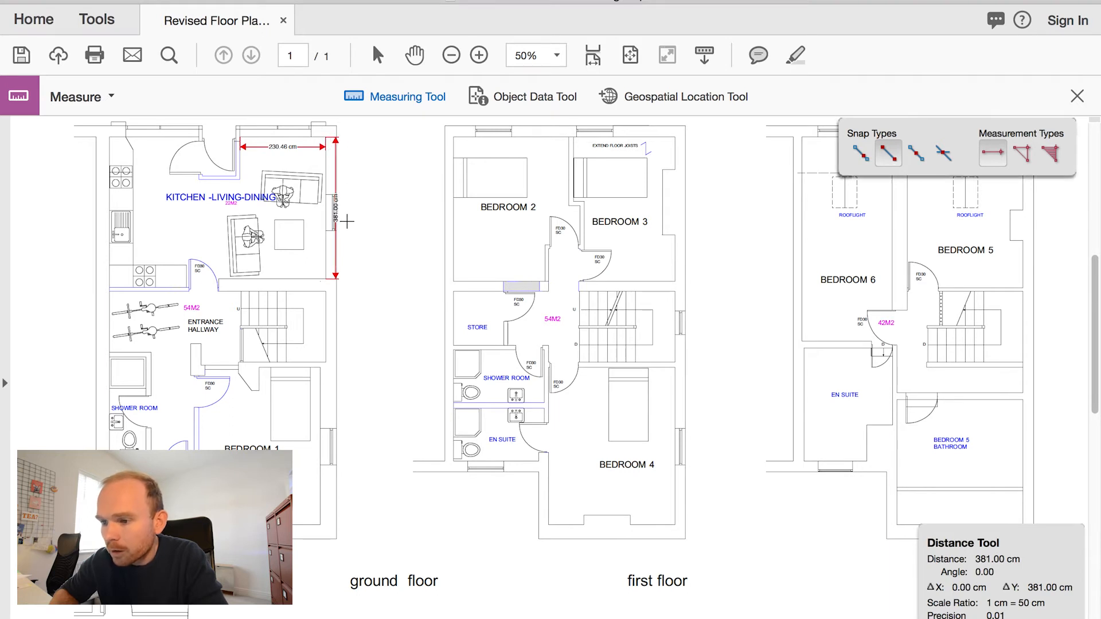
mouse_move(338, 234)
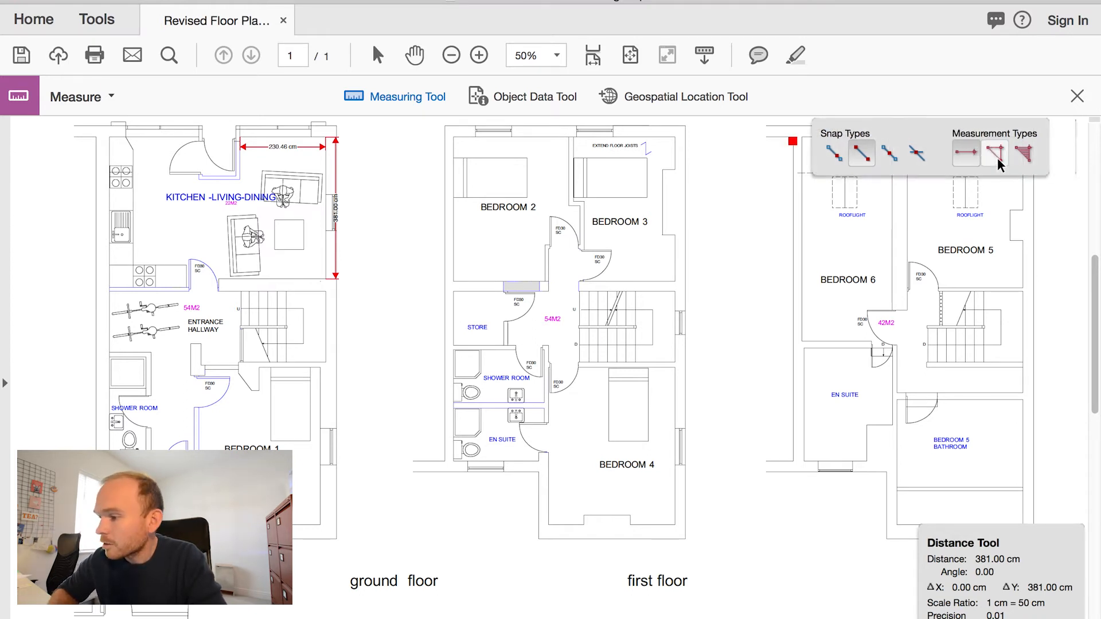
Start a perimeter measurement of the first floor, tracing from Bedroom 2's upper-left corner down the left wall and along the en suite's lower wall.
click(997, 157)
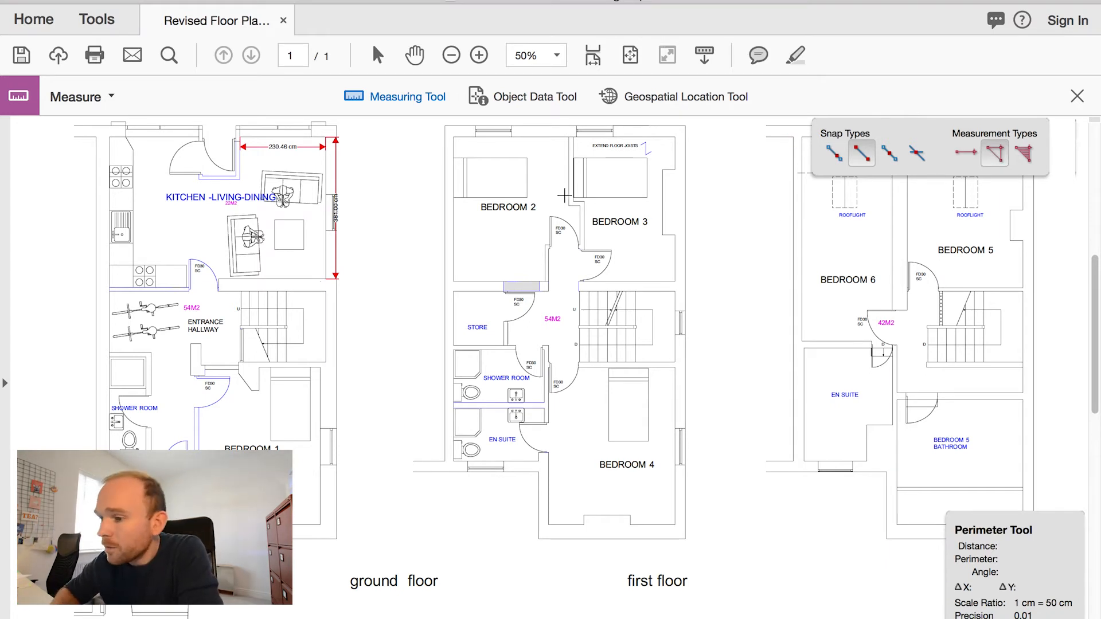
scroll(520, 160, right, 3)
scroll(520, 159, up, 1)
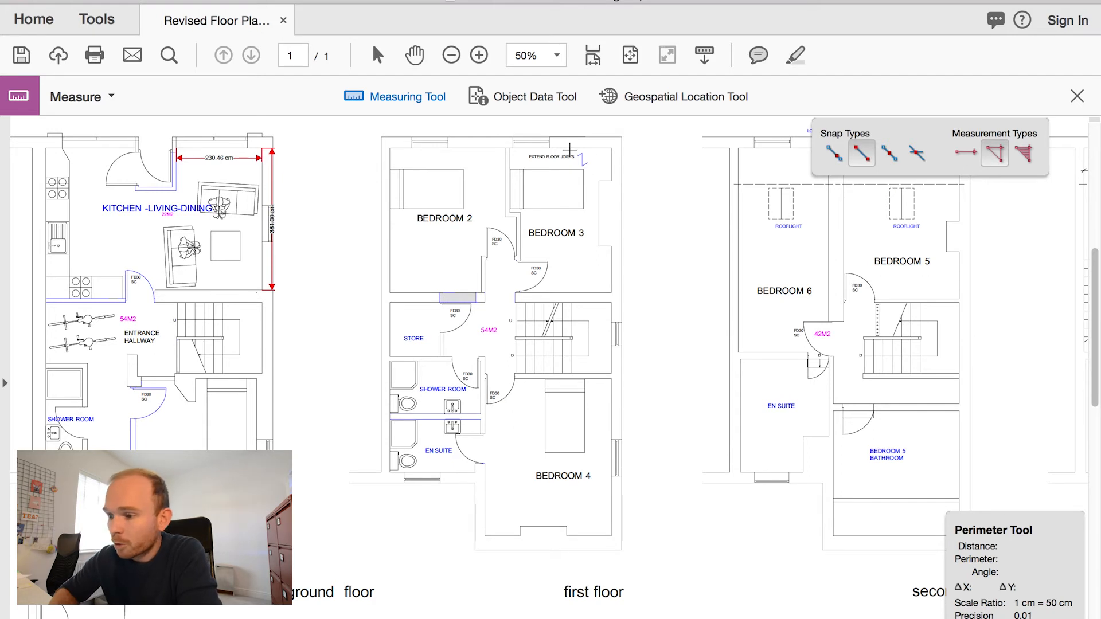
click(383, 156)
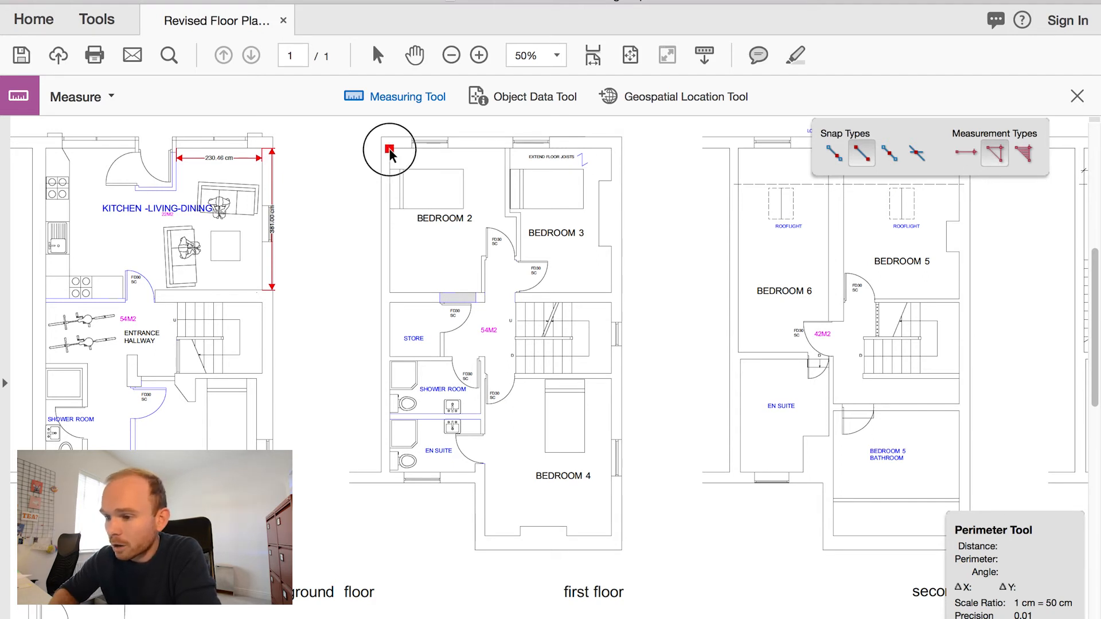
click(390, 472)
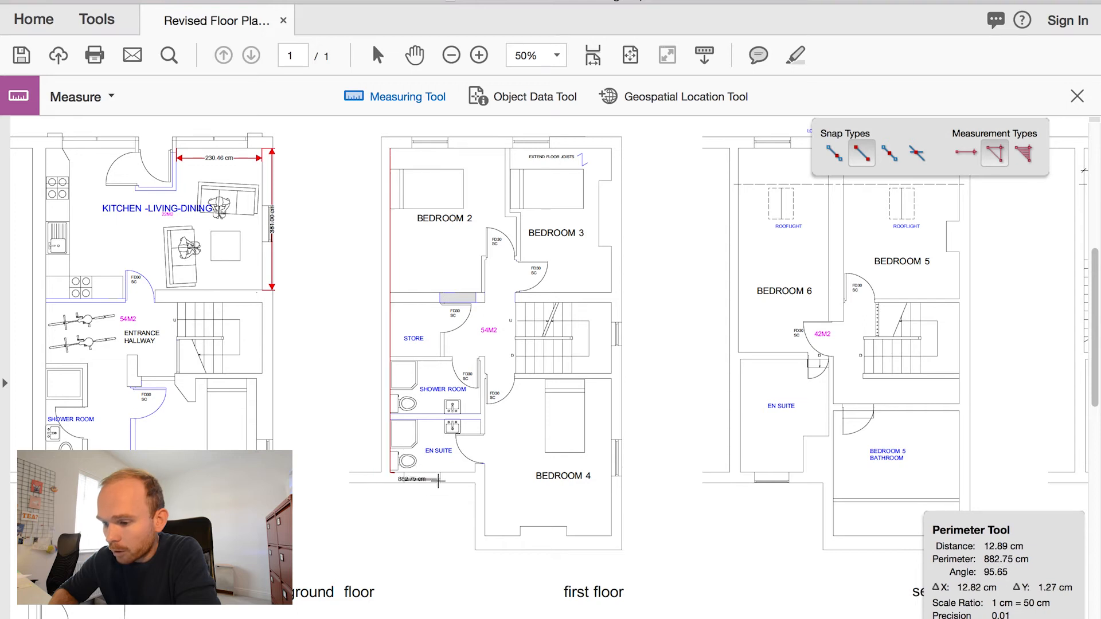
click(475, 472)
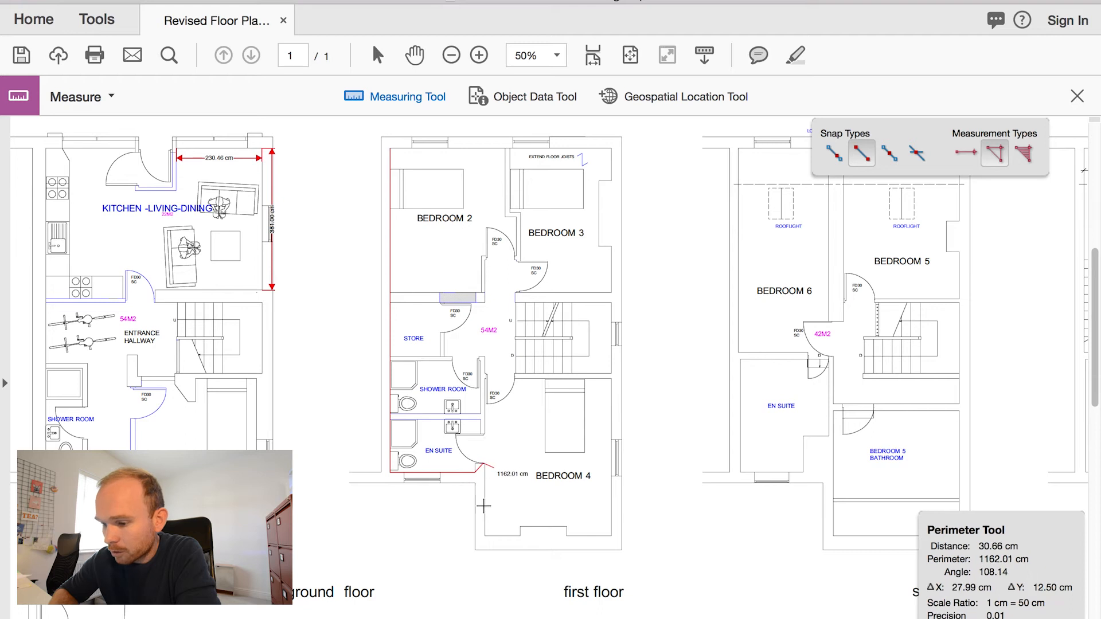
Continue the perimeter down Bedroom 4's left wall and along its lower wall, around the chimney projection, to the lower-right corner.
click(485, 536)
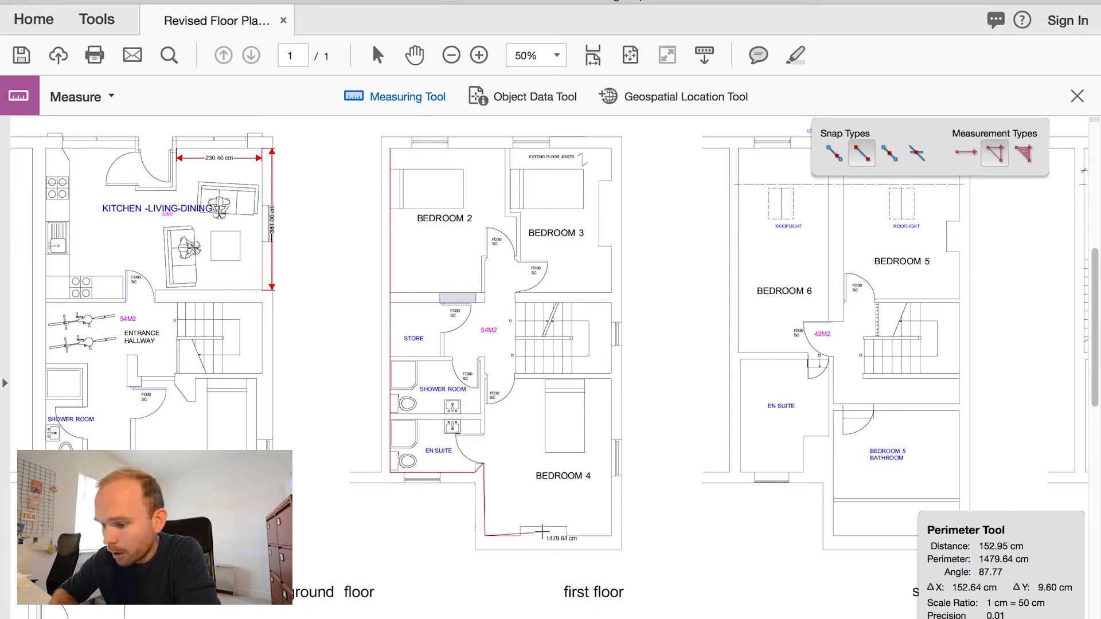
click(523, 533)
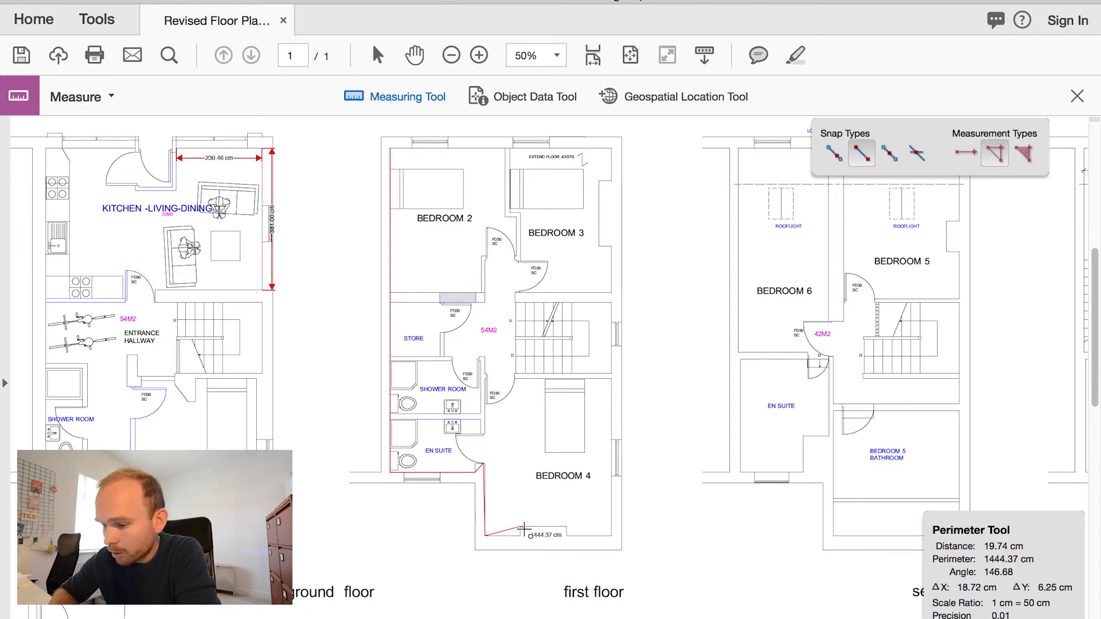
click(567, 526)
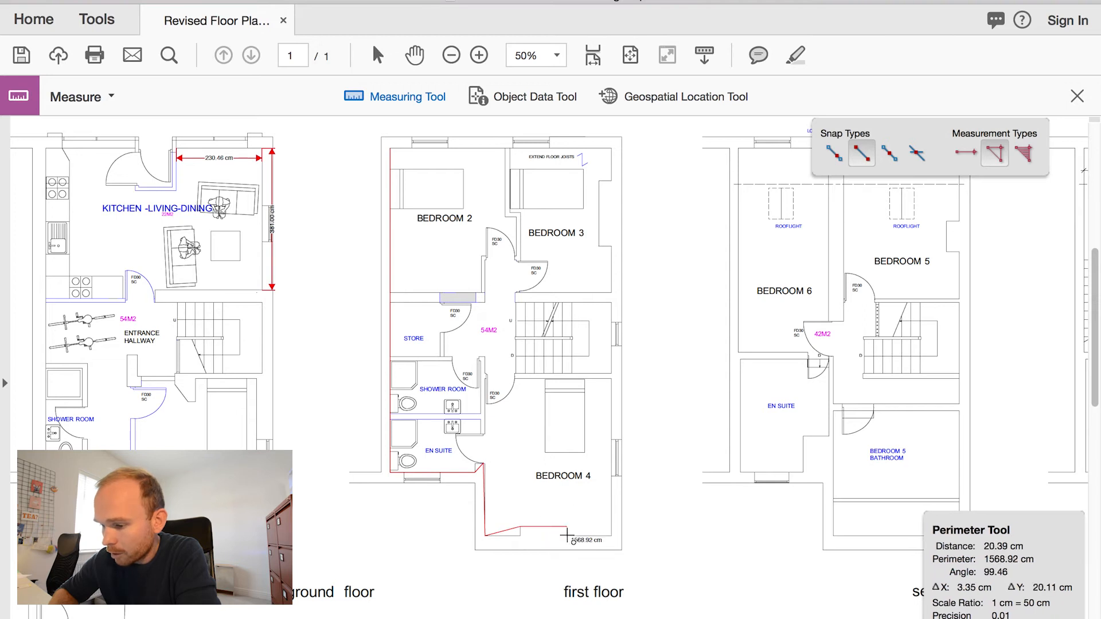
click(567, 535)
click(611, 536)
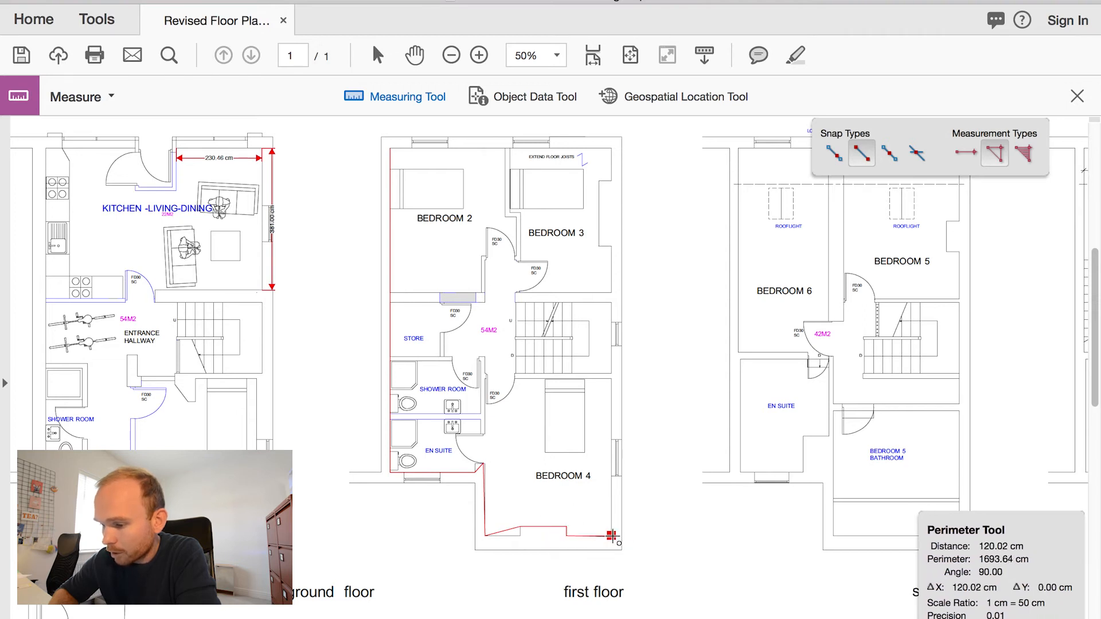
Trace the perimeter up the right wall around Bedroom 3's projection, then along the upper wall, finishing at the starting corner.
click(612, 246)
click(598, 246)
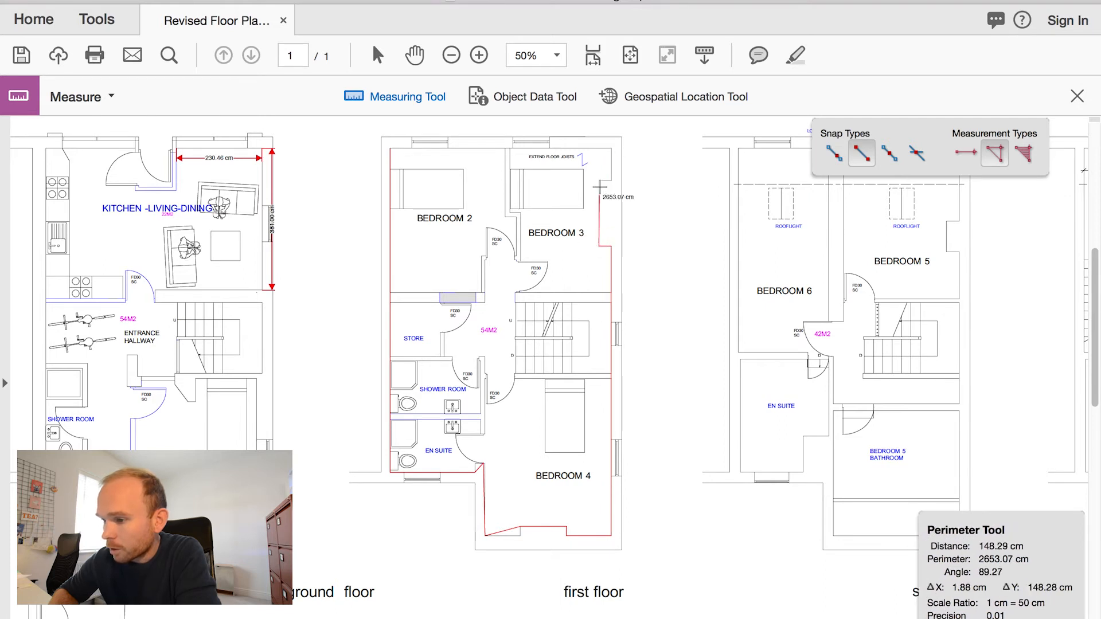
click(599, 182)
click(611, 178)
click(611, 148)
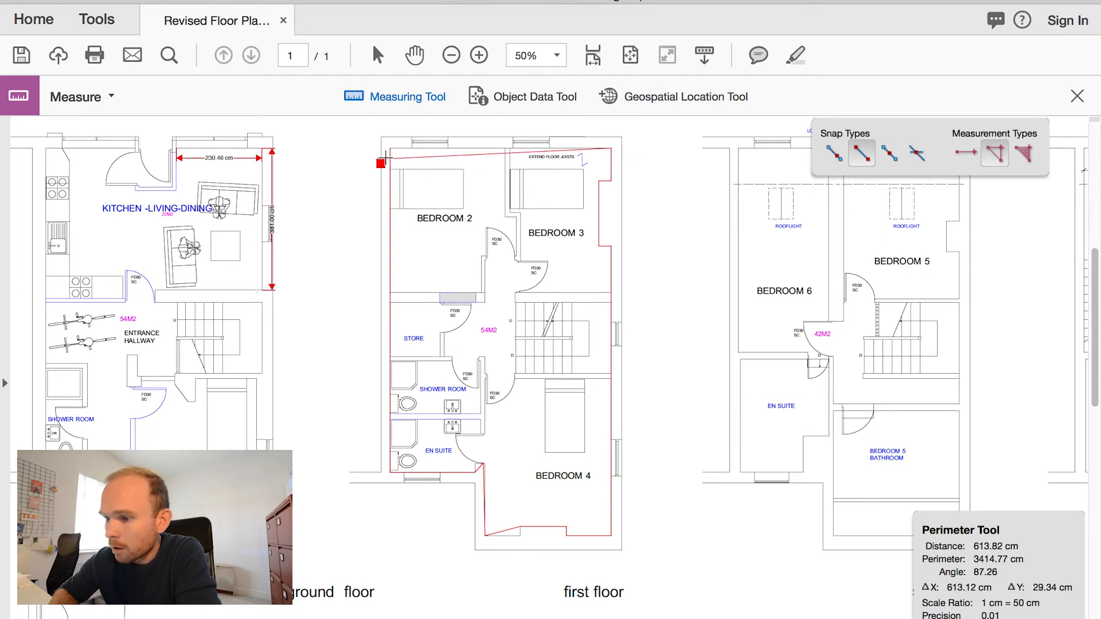
click(389, 148)
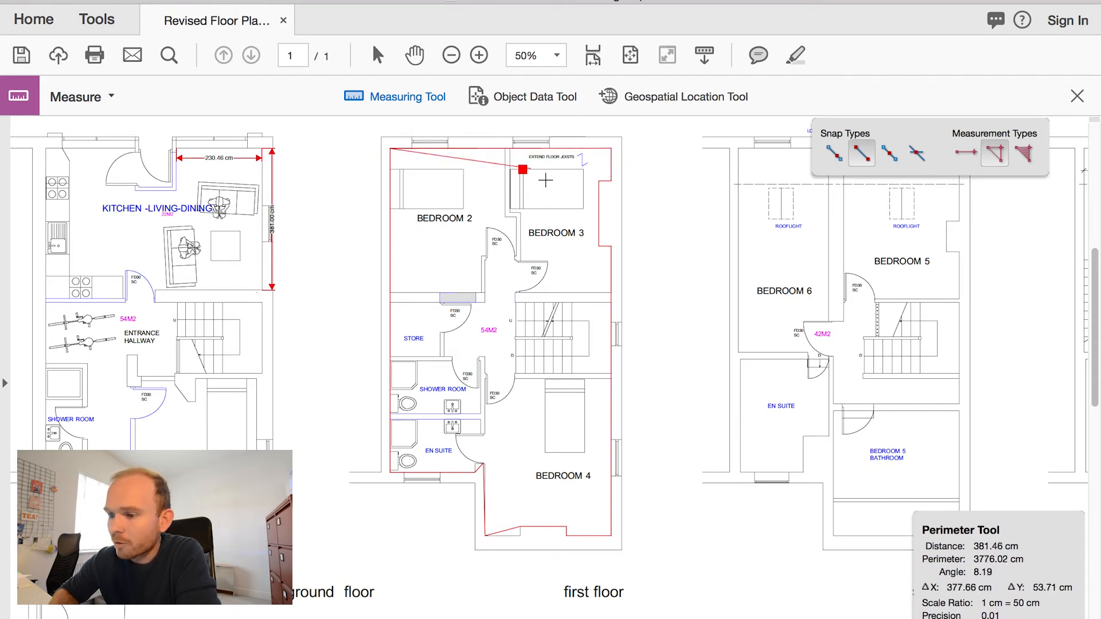
double_click(390, 149)
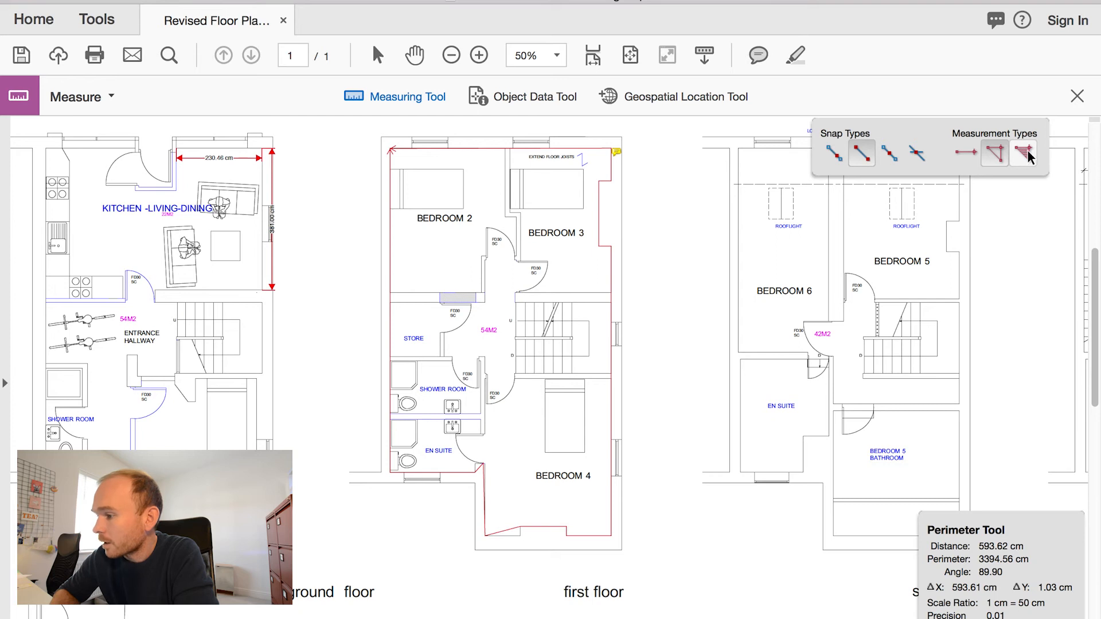
Start an area measurement of Bedroom 5 on the second floor, tracing its upper wall from the left corner to the right corner.
scroll(1008, 310, right, 5)
scroll(1007, 310, up, 1)
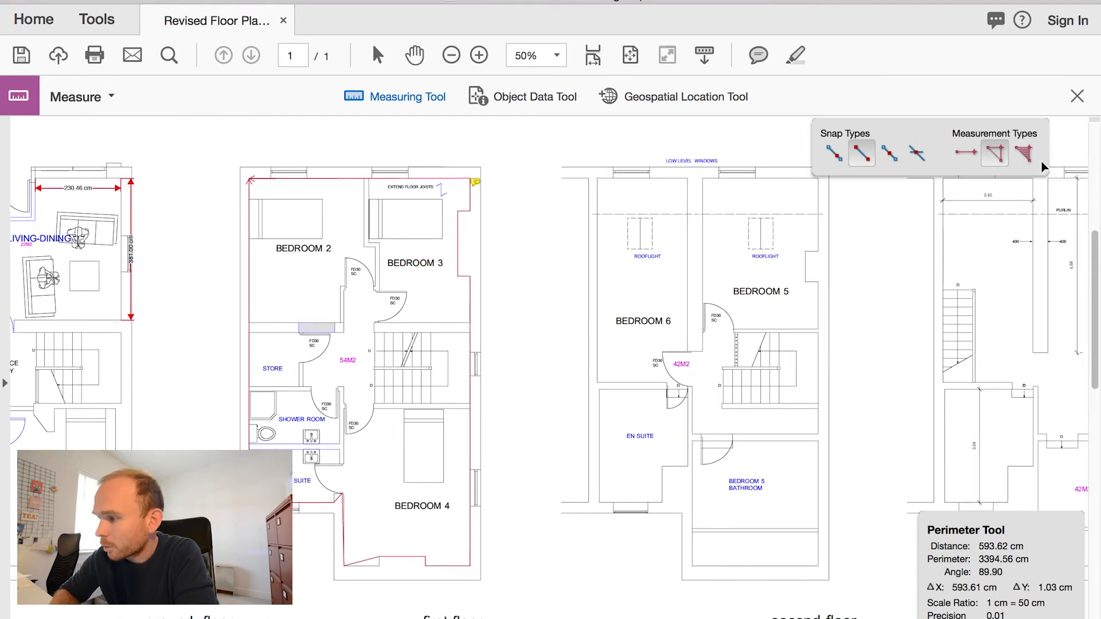
click(1025, 154)
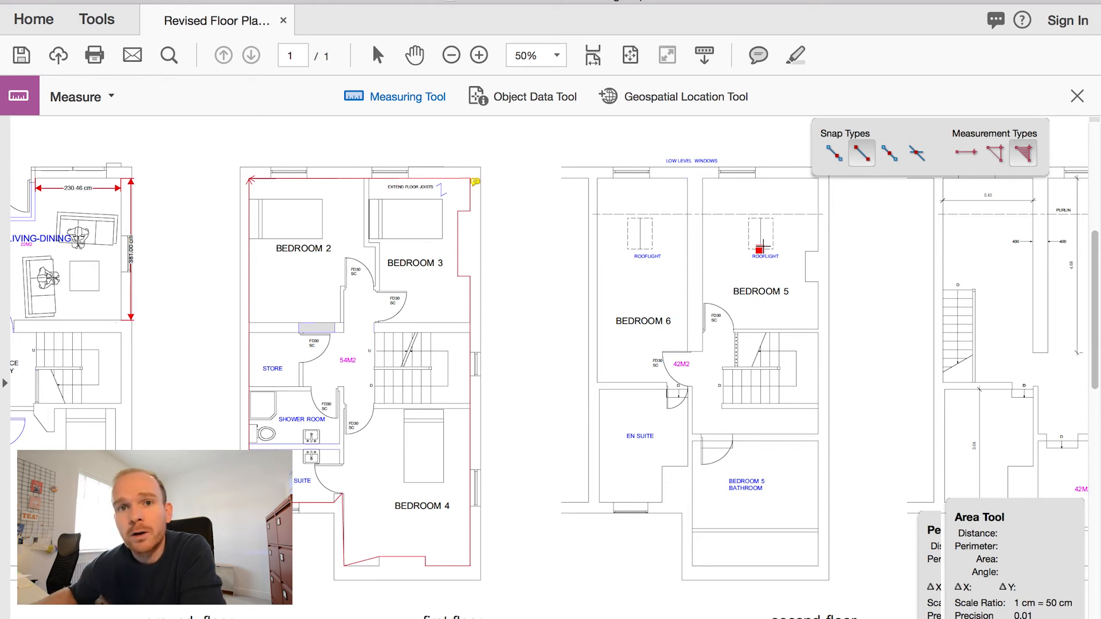
click(703, 179)
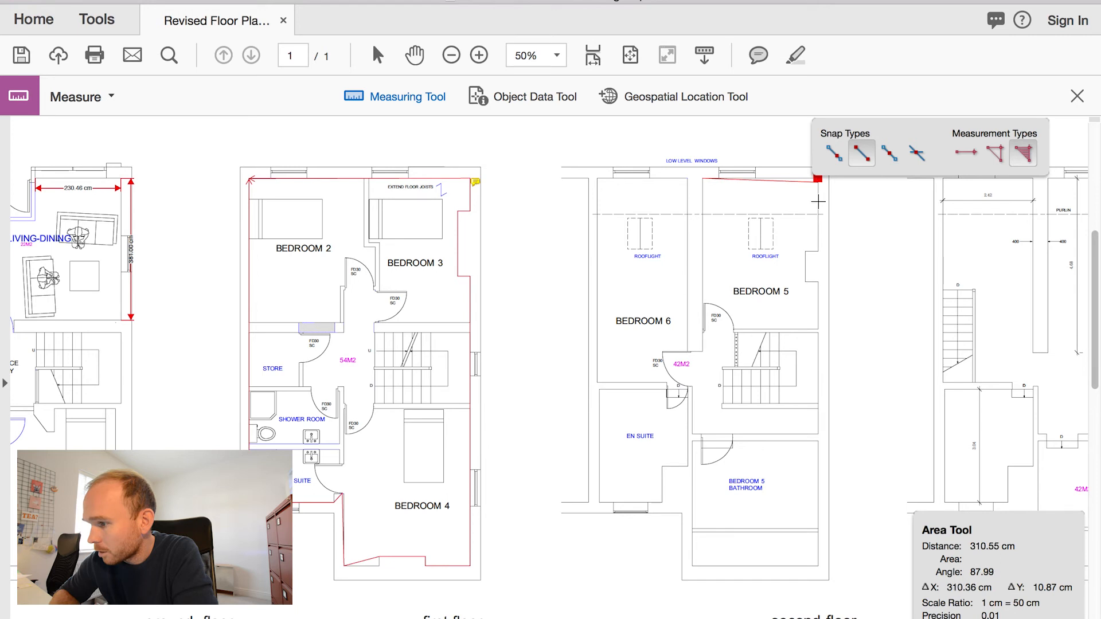
scroll(823, 186, up, 1)
scroll(823, 186, up, 2)
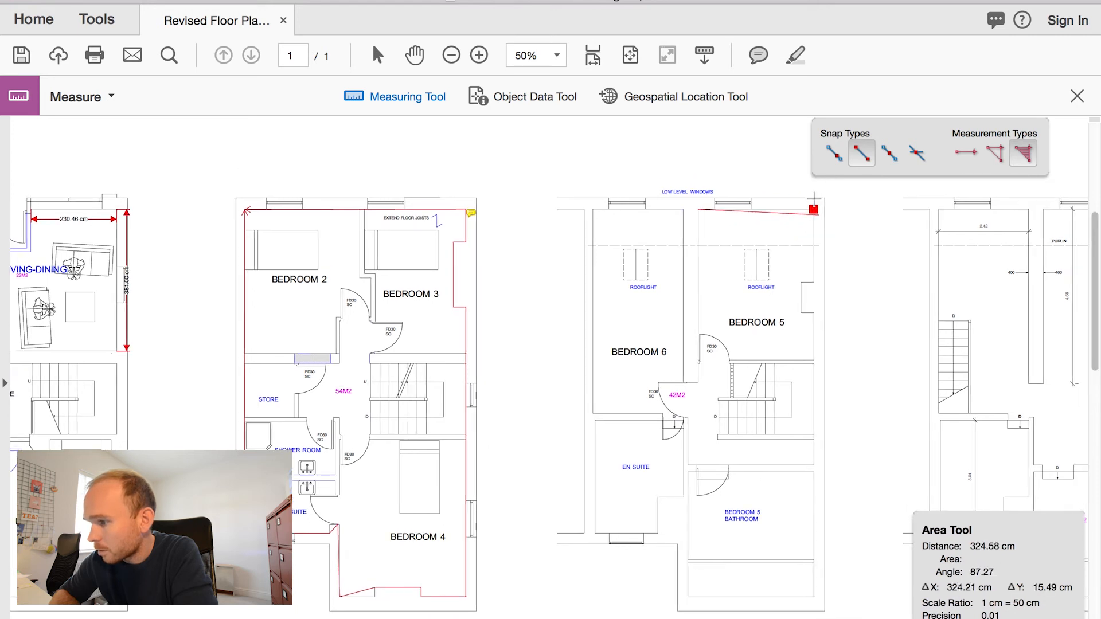
click(813, 210)
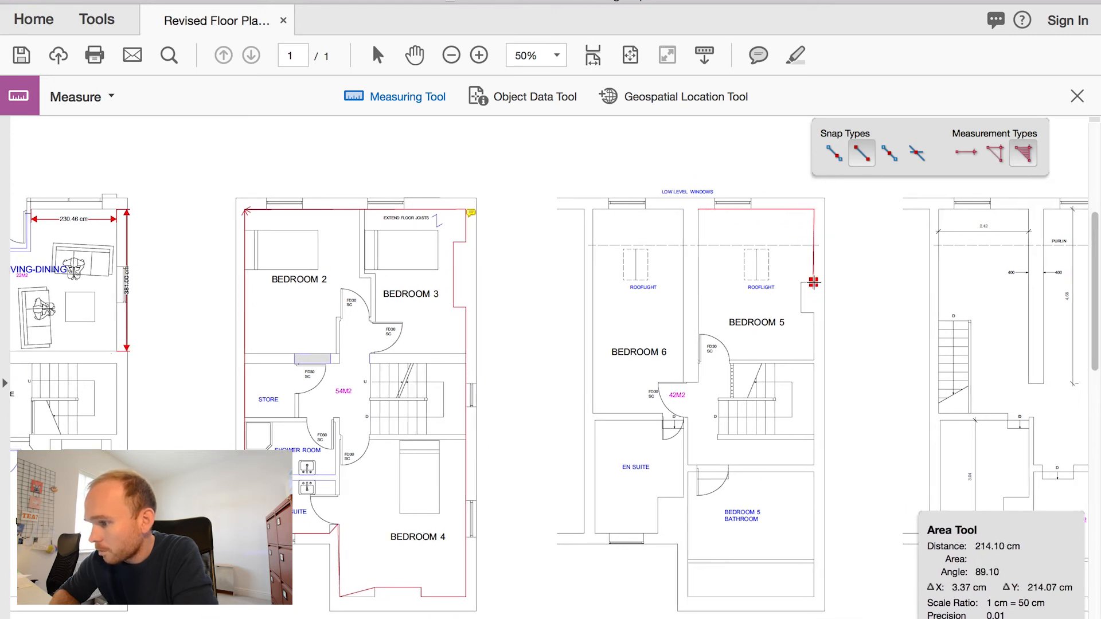
Trace Bedroom 5's right wall around the chimney projection and its lower wall, then close the area at the upper-left starting corner.
click(813, 282)
click(800, 281)
click(801, 313)
click(813, 313)
click(813, 360)
click(698, 362)
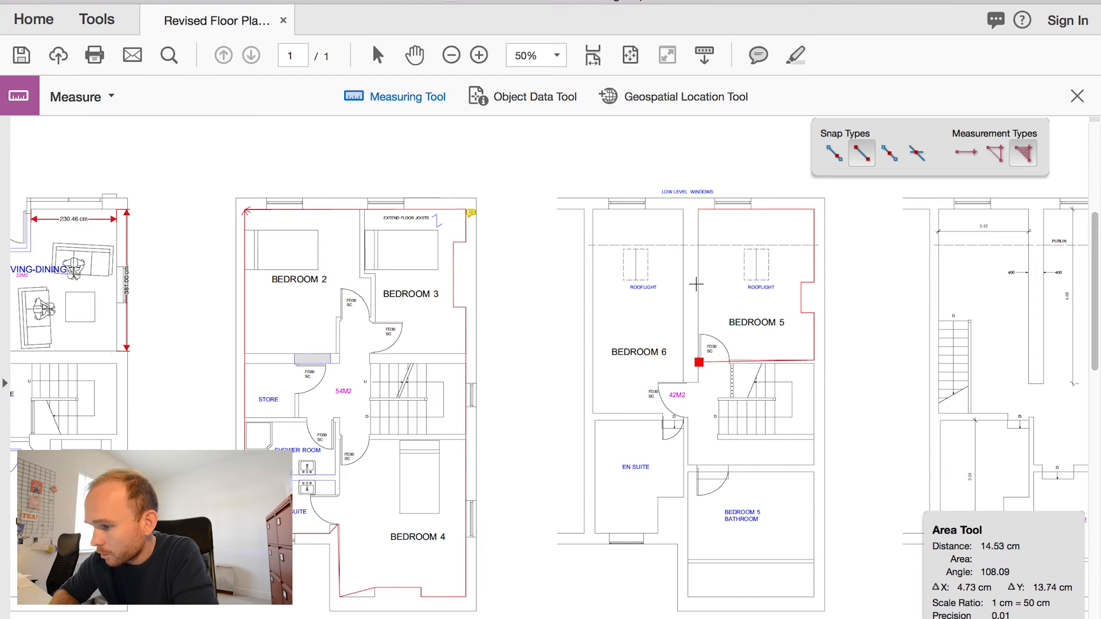
click(701, 209)
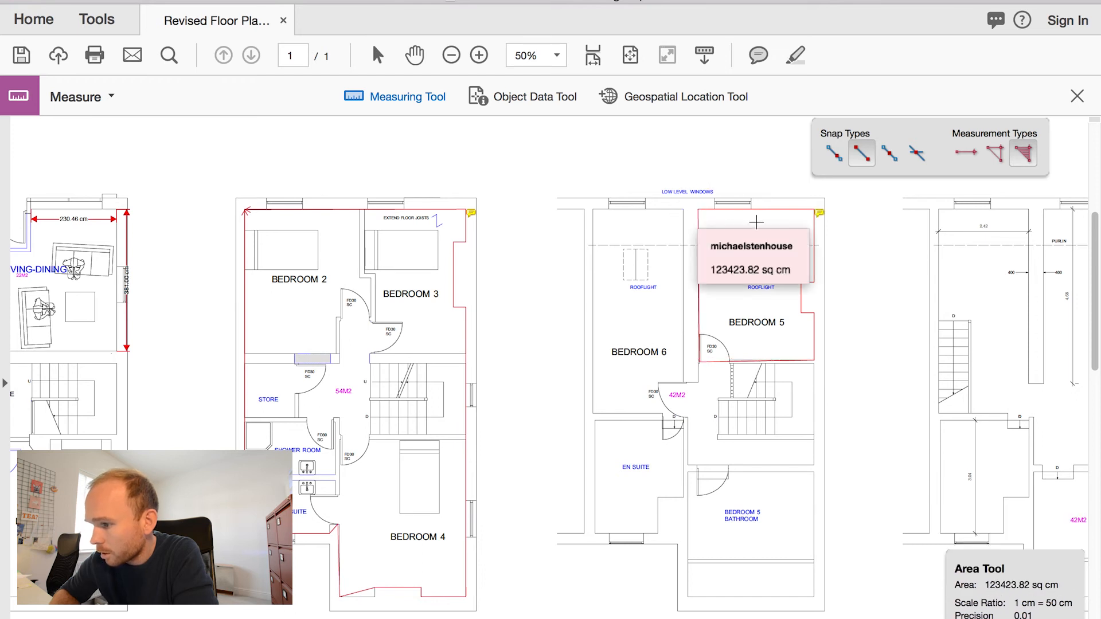